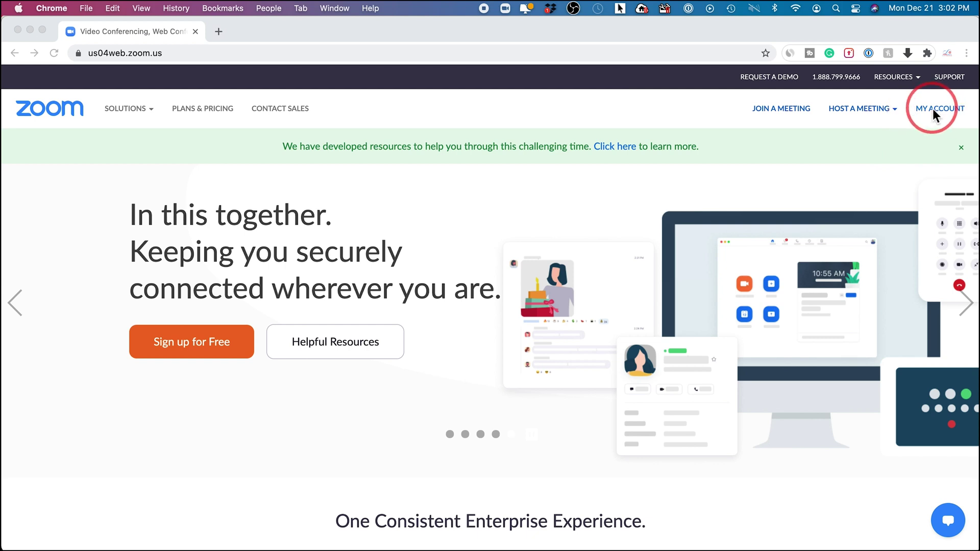
- Enable Breakout room in the account's advanced in-meeting settings, allow the host to assign participants when scheduling, and save
click(932, 109)
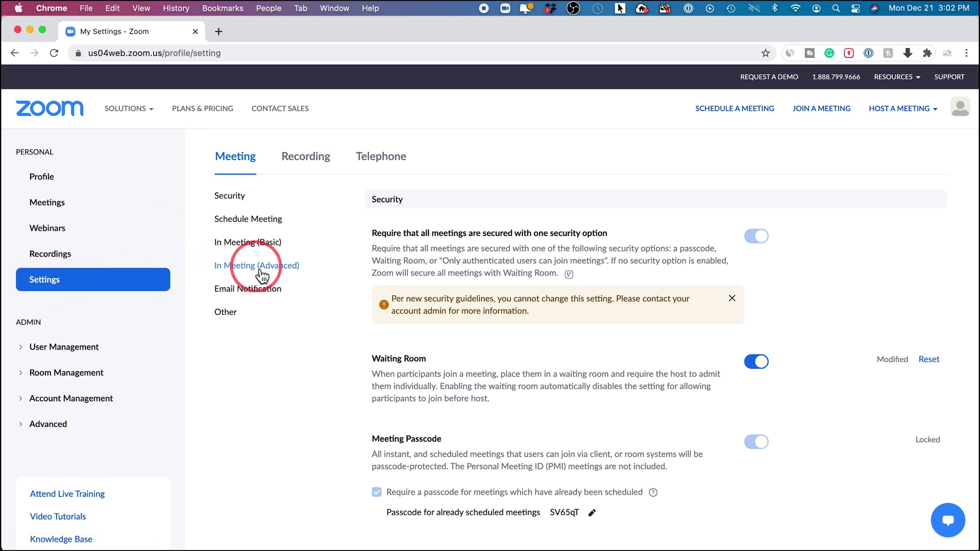
click(243, 276)
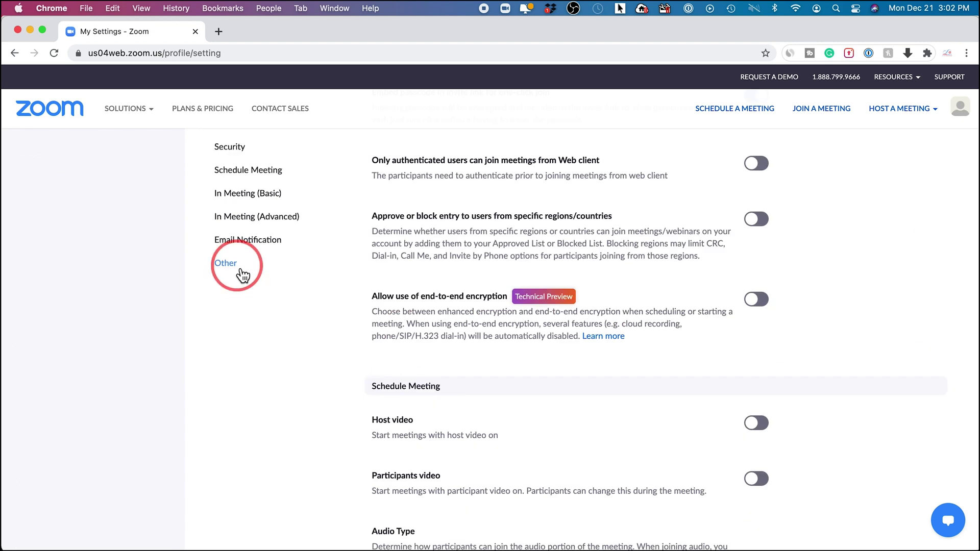
drag(369, 242, 444, 249)
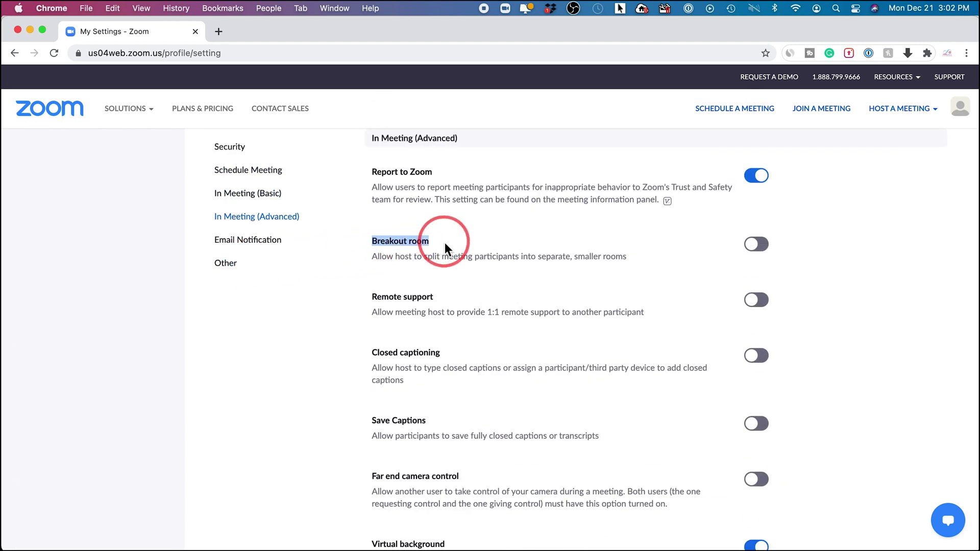
click(757, 249)
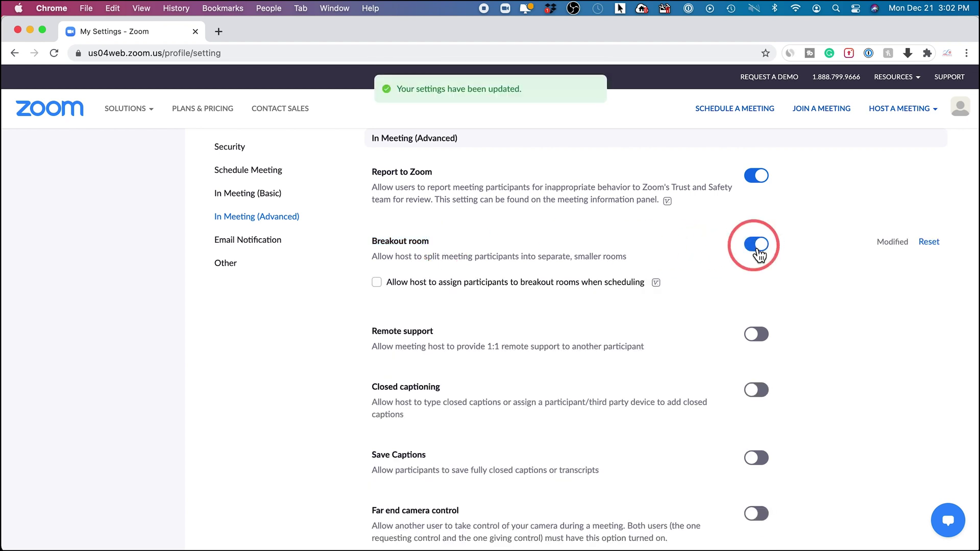
click(383, 284)
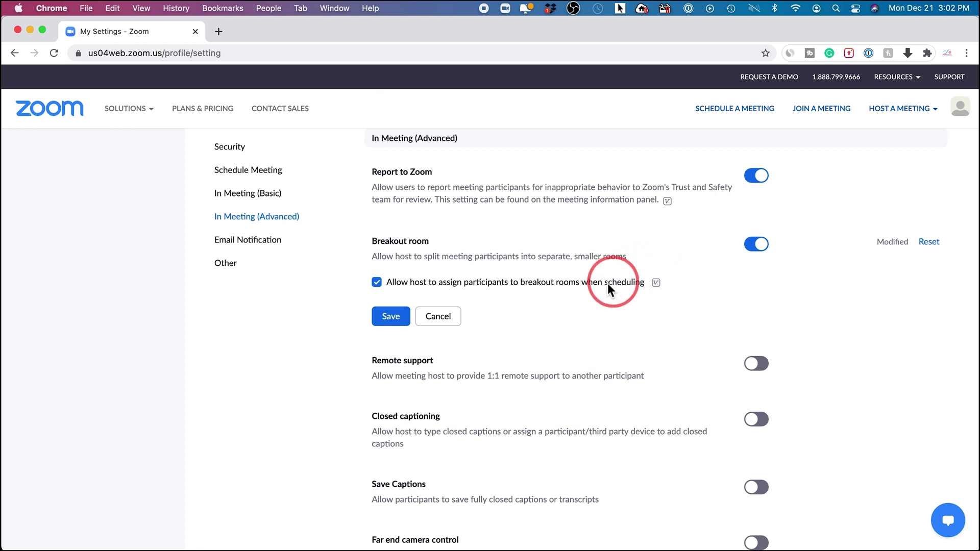
click(387, 316)
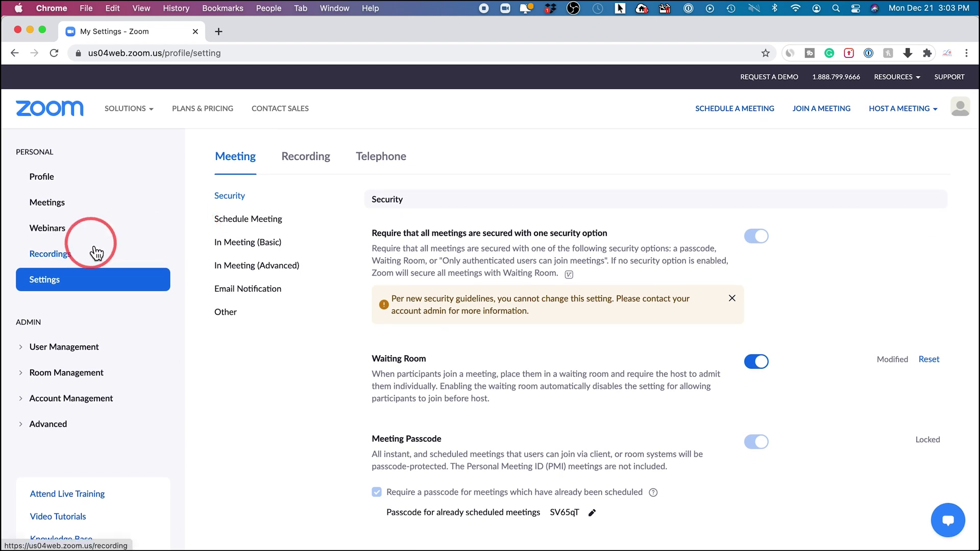
- Start scheduling a new meeting and enable Breakout Room pre-assign in its meeting options
click(46, 207)
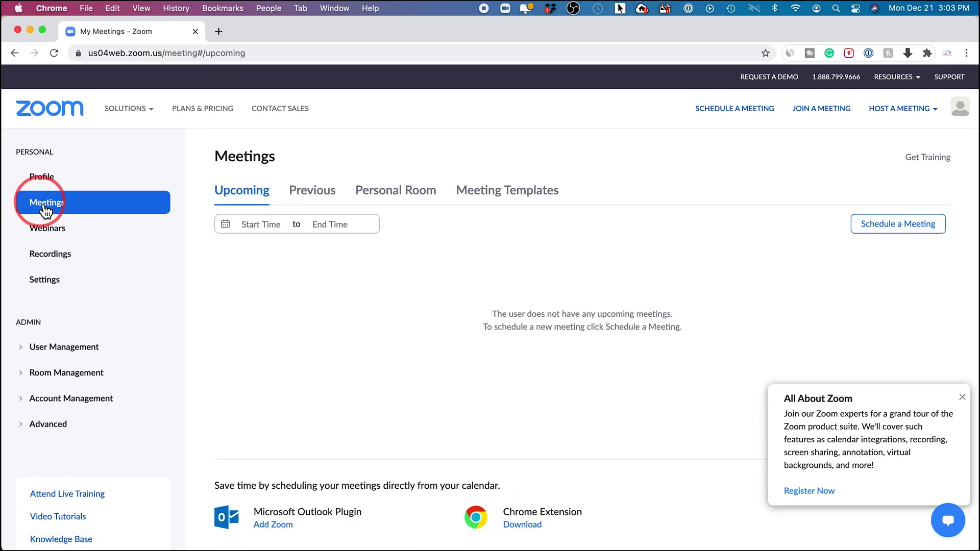
click(890, 237)
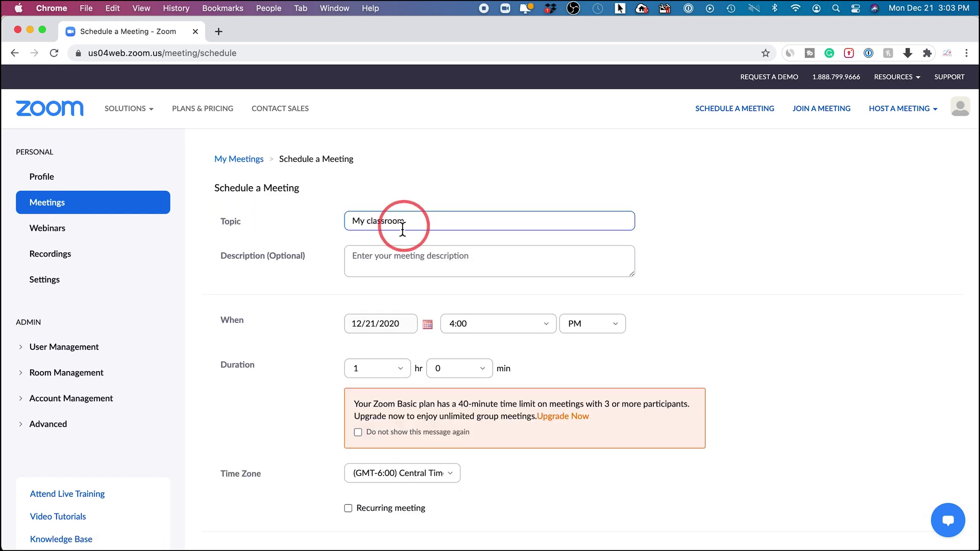
drag(345, 220, 439, 224)
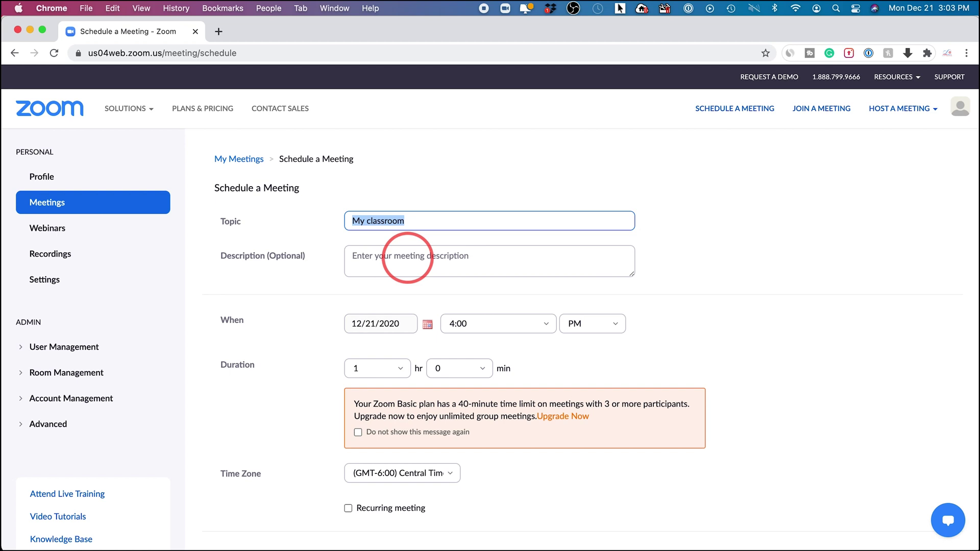
scroll(501, 406, down, 2)
scroll(501, 405, down, 4)
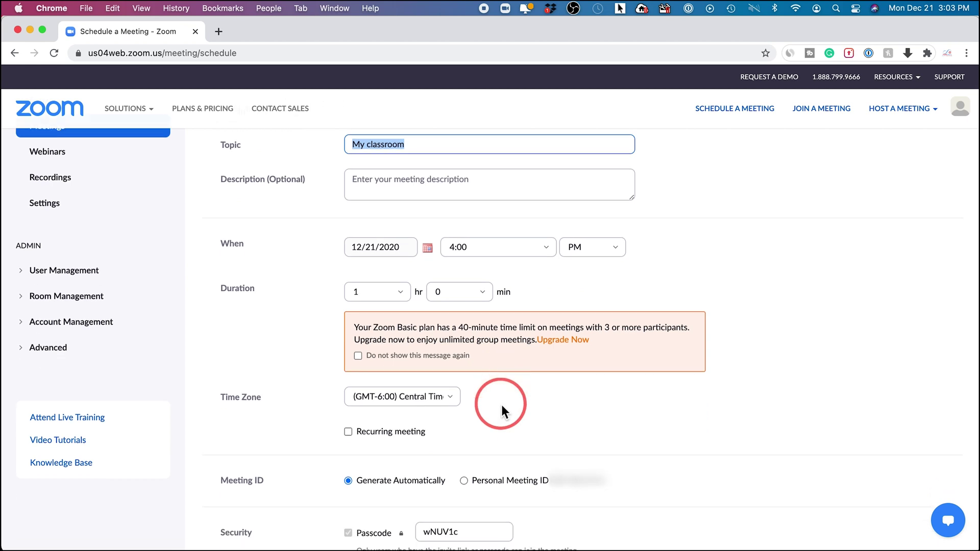
scroll(440, 365, down, 4)
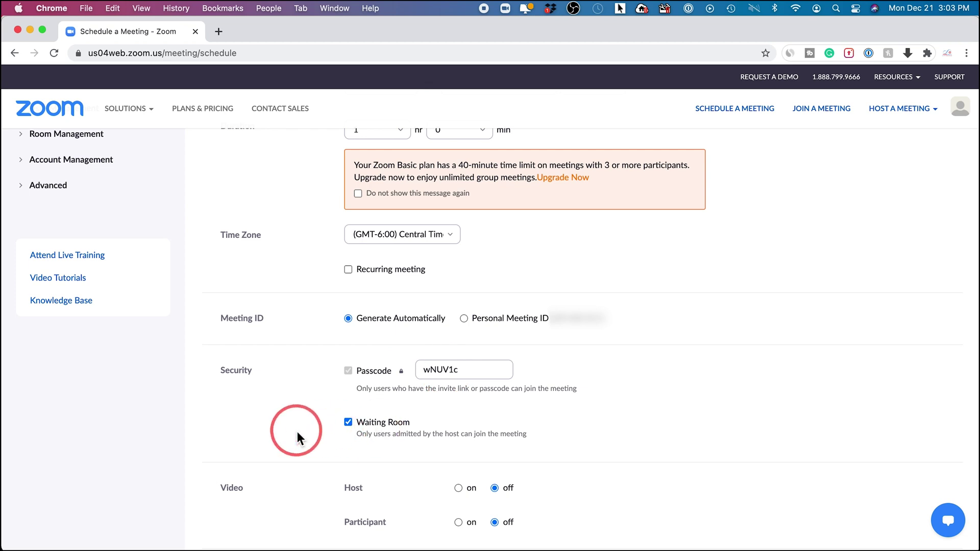
scroll(297, 430, down, 1)
scroll(297, 430, down, 6)
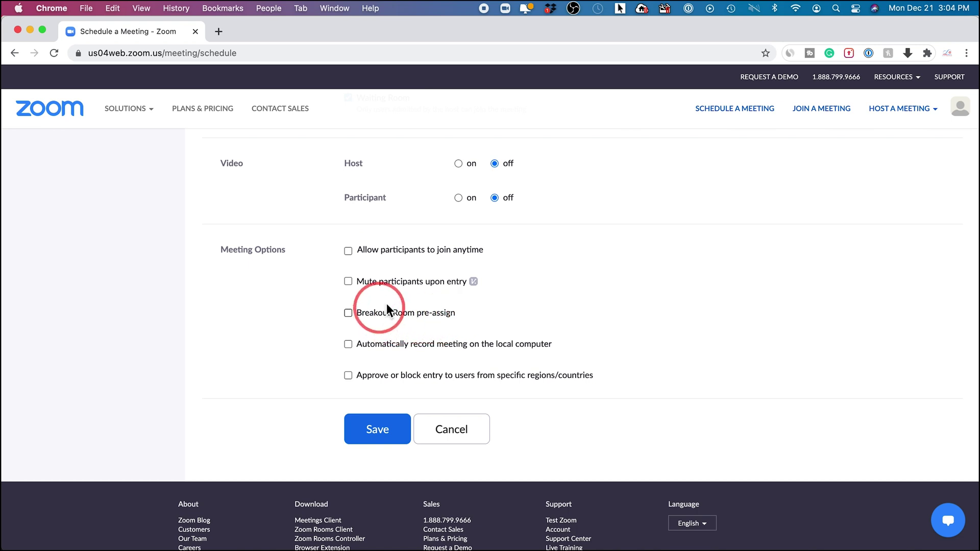
click(349, 314)
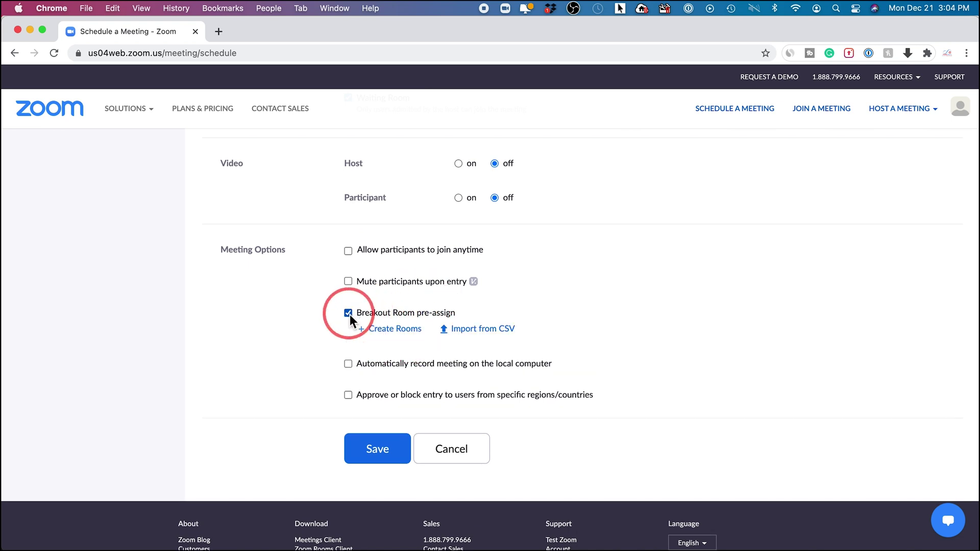
- Create three breakout rooms for the scheduled meeting and save the room assignment
click(403, 333)
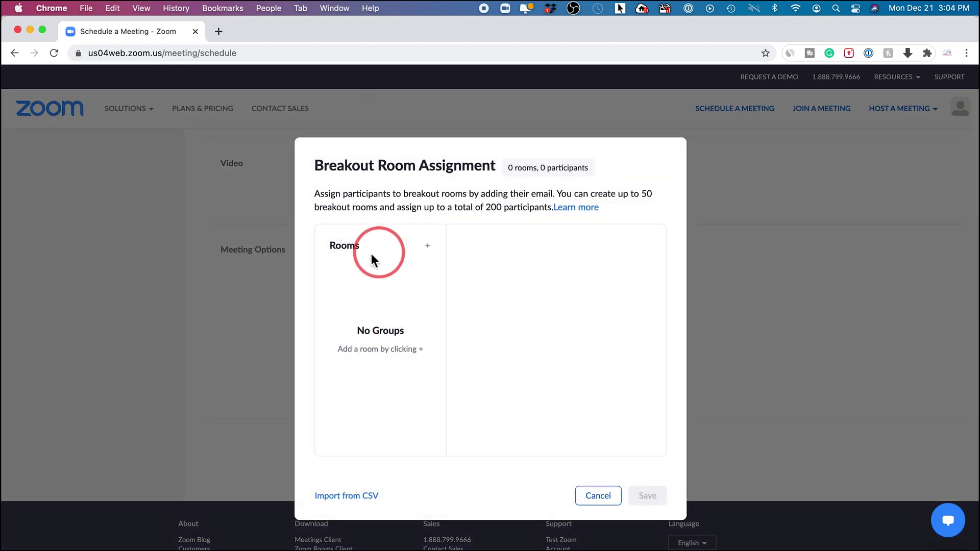
click(427, 246)
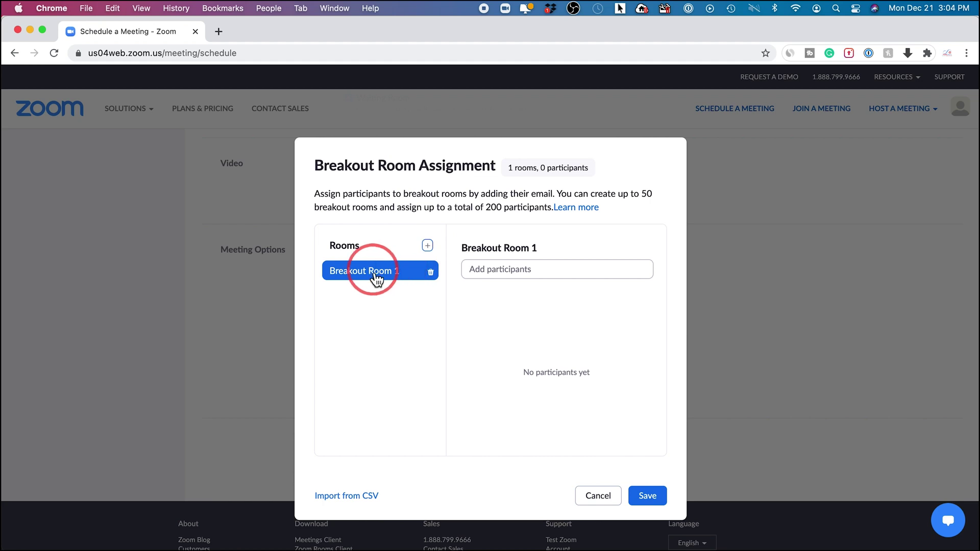
click(427, 245)
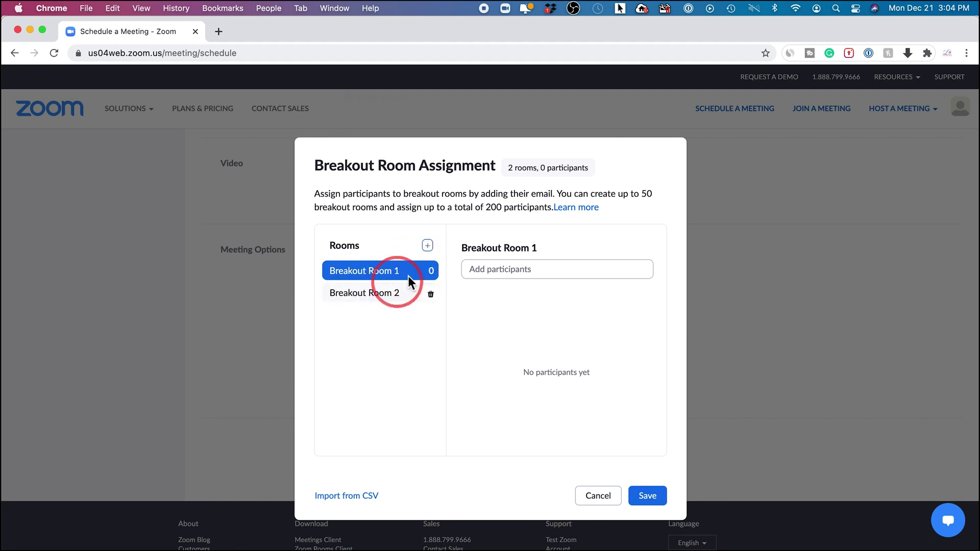
click(428, 246)
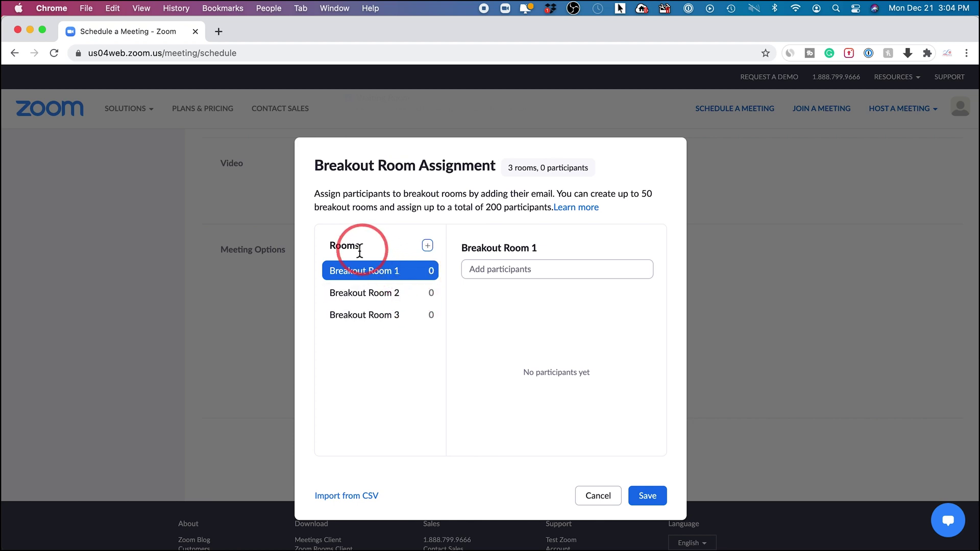
mouse_move(439, 276)
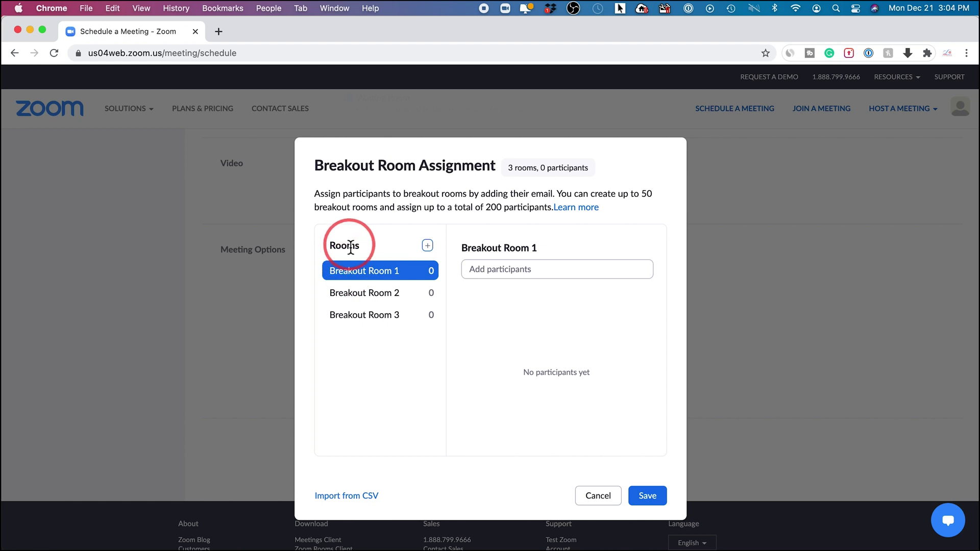
click(477, 270)
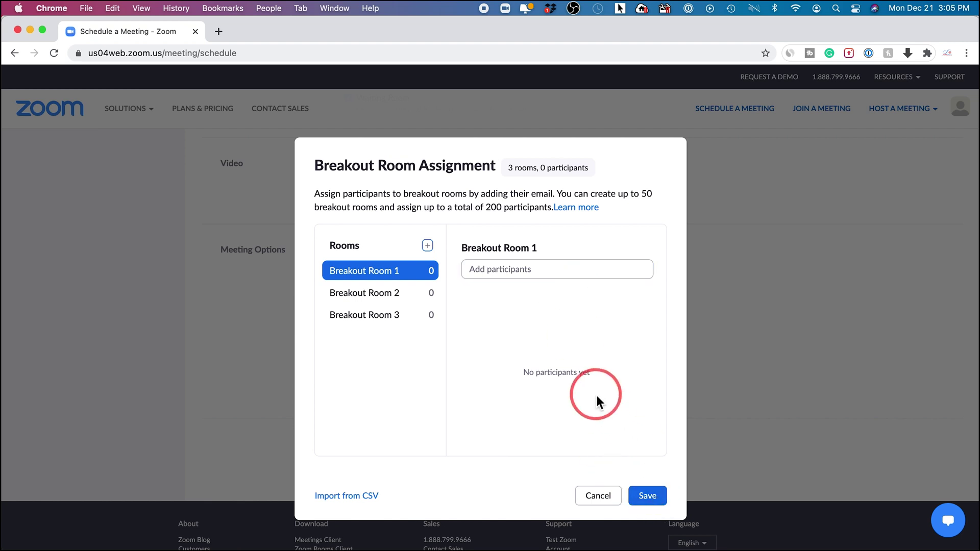
click(636, 504)
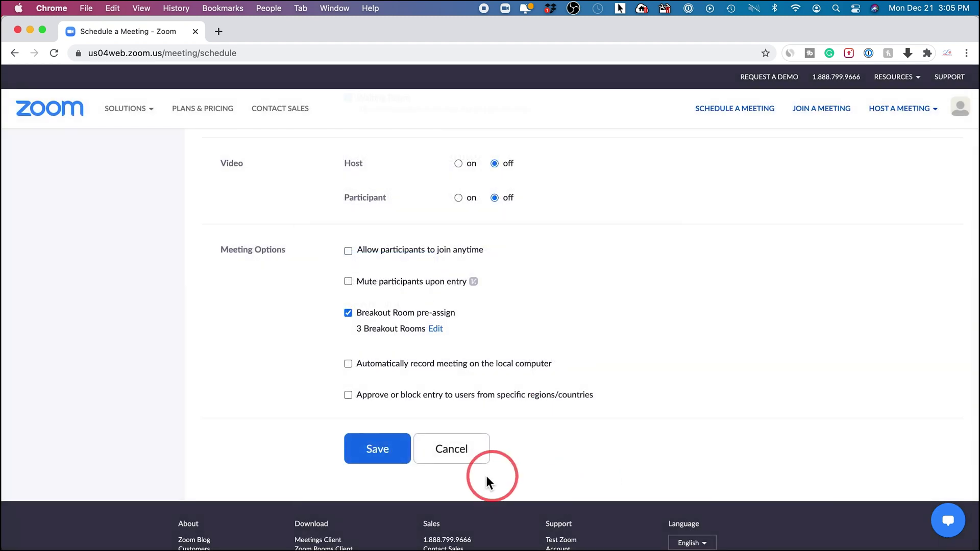
click(384, 452)
- Edit the breakout room assignment to import from CSV, then download and open the breakout room template
click(435, 329)
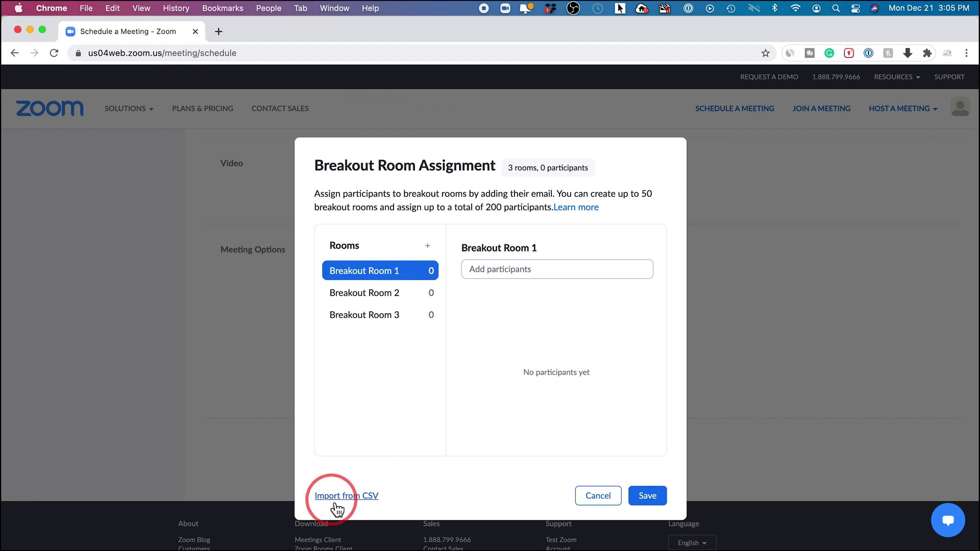
click(353, 503)
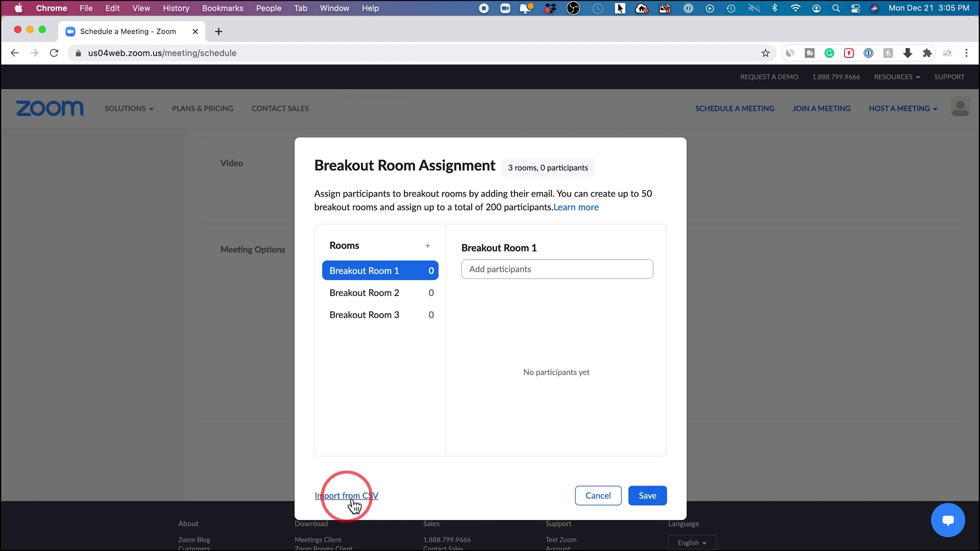
click(377, 498)
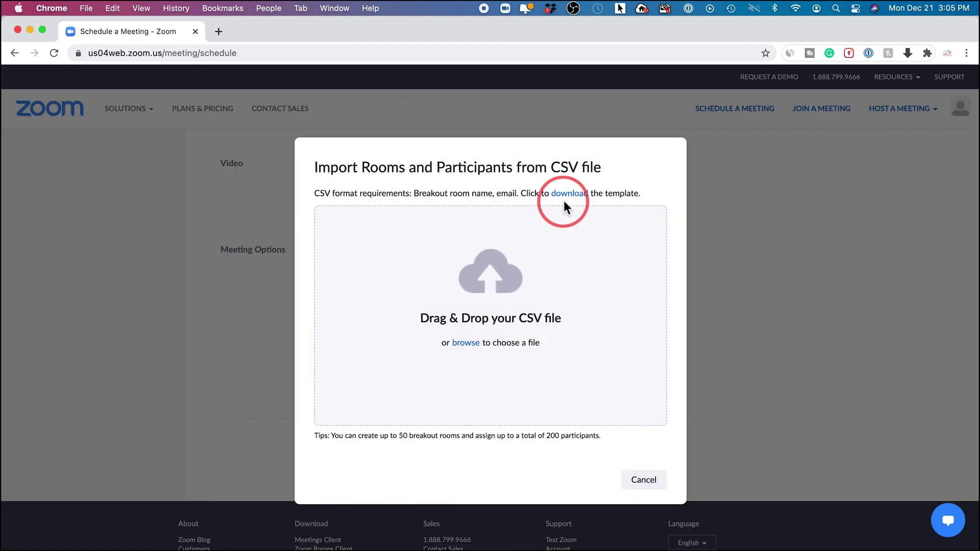
click(570, 199)
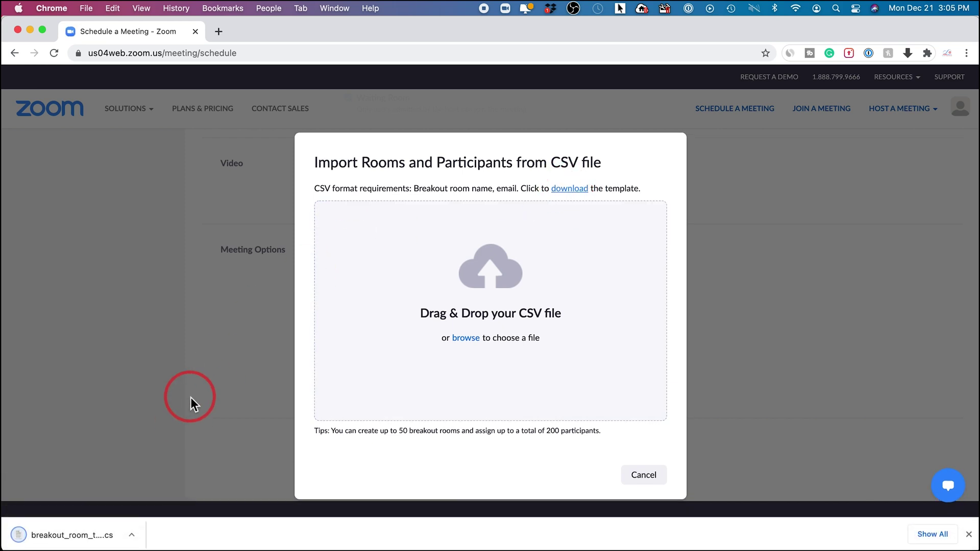
click(53, 536)
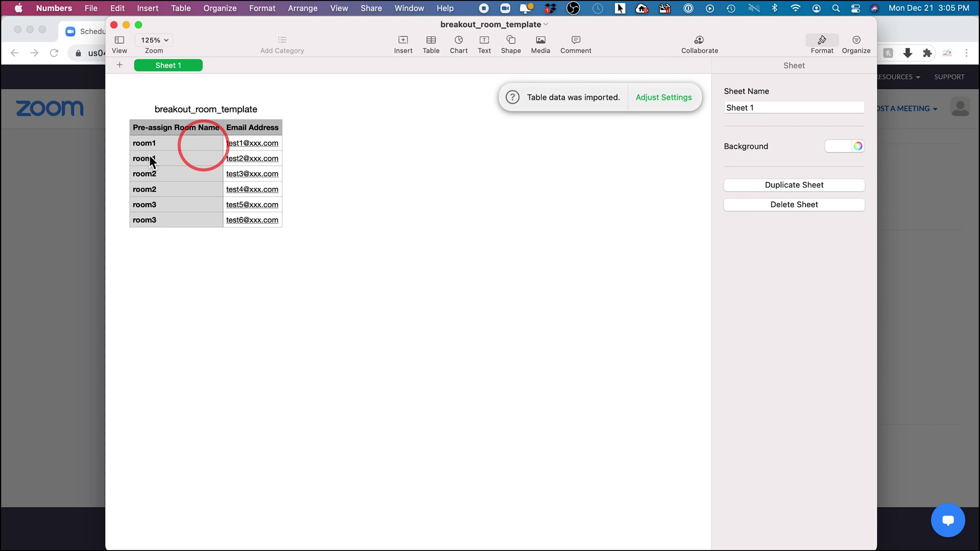
- Rename the first room entry in the template to Room A and close the spreadsheet
click(158, 145)
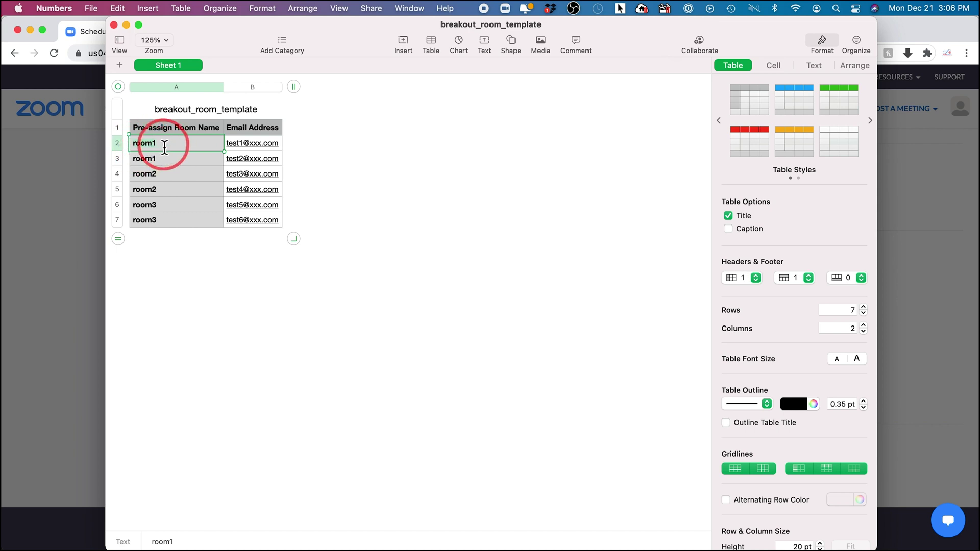
text(ROom )
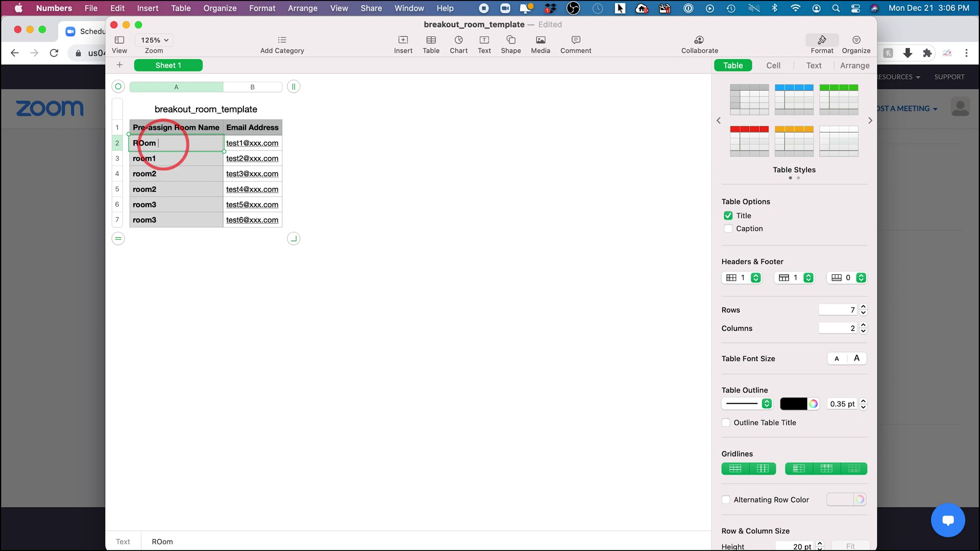
text(oom A)
click(311, 240)
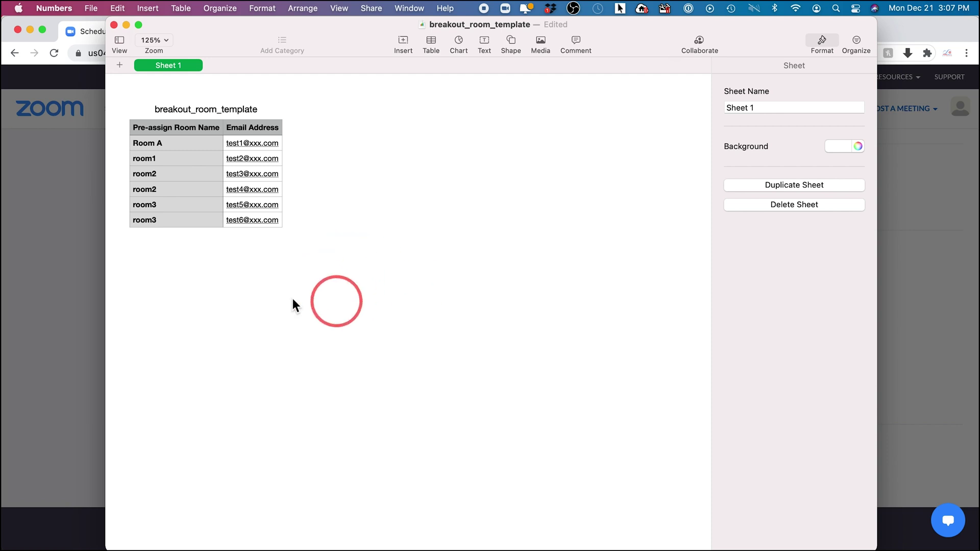
click(114, 25)
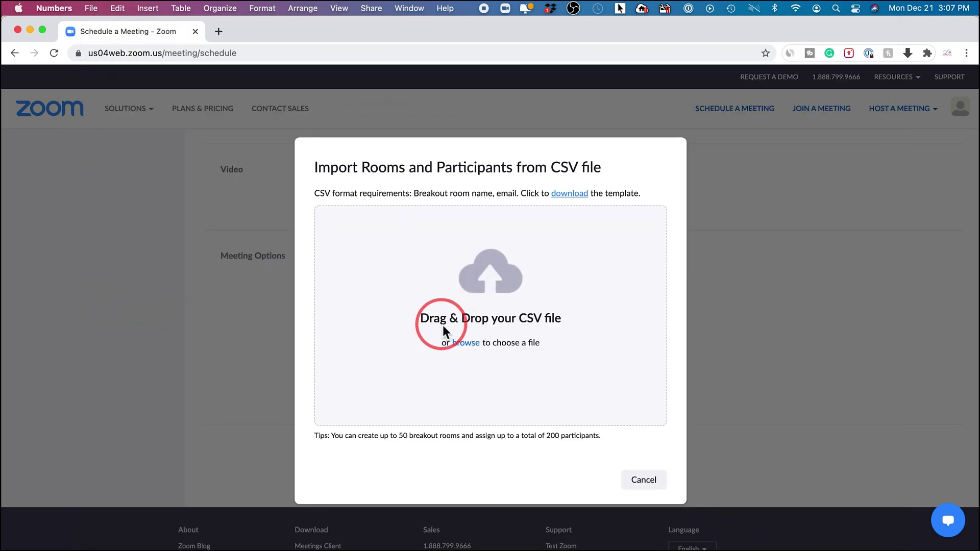
- Try to import rooms and participants from a CSV file into the breakout room assignment
click(465, 343)
double_click(197, 128)
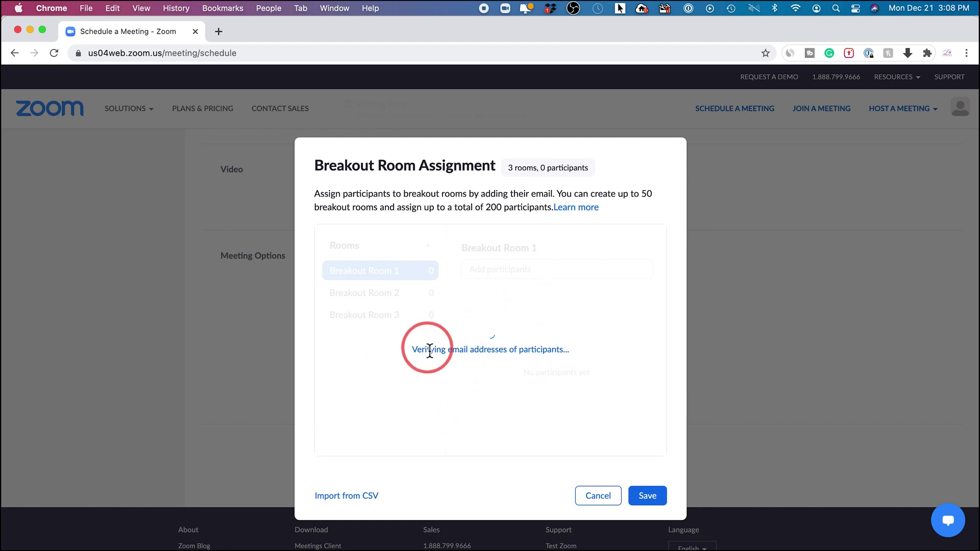
click(597, 495)
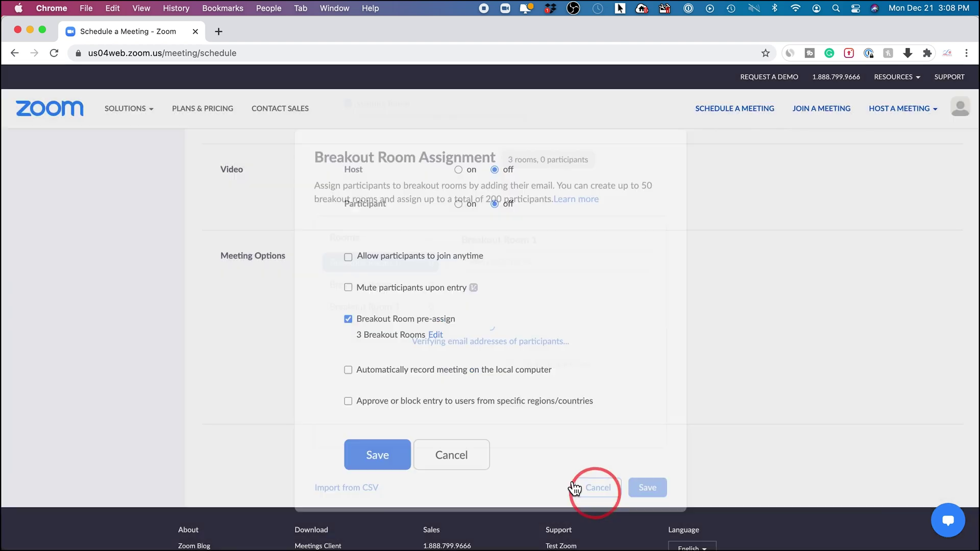
- Save the scheduled meeting with its pre-assigned breakout rooms
click(349, 343)
click(386, 463)
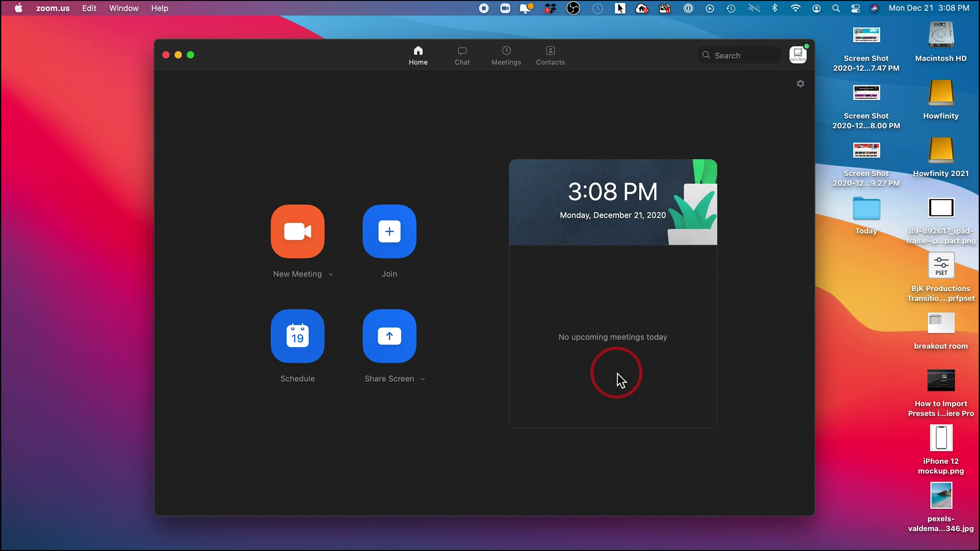
- Switch to the Zoom desktop app and start the Personal Meeting ID meeting
click(507, 56)
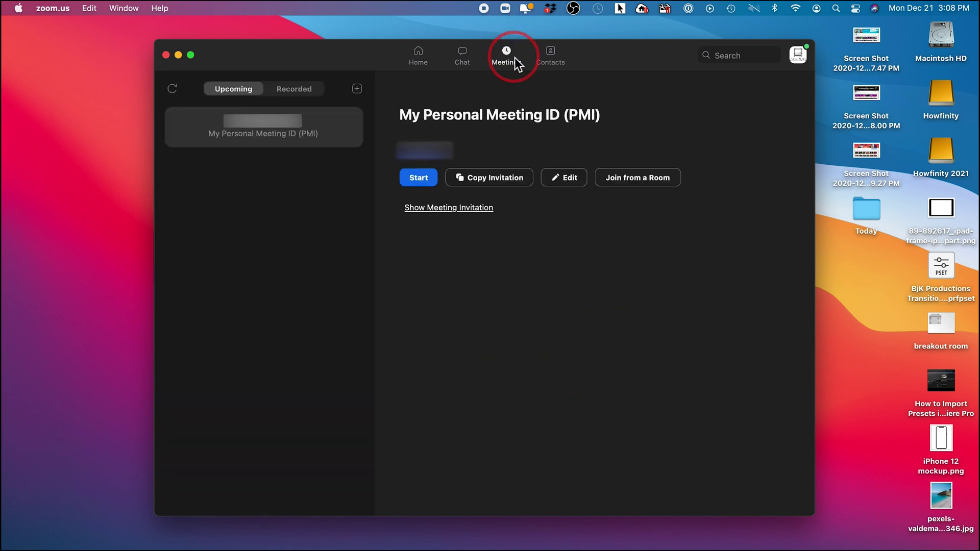
click(419, 178)
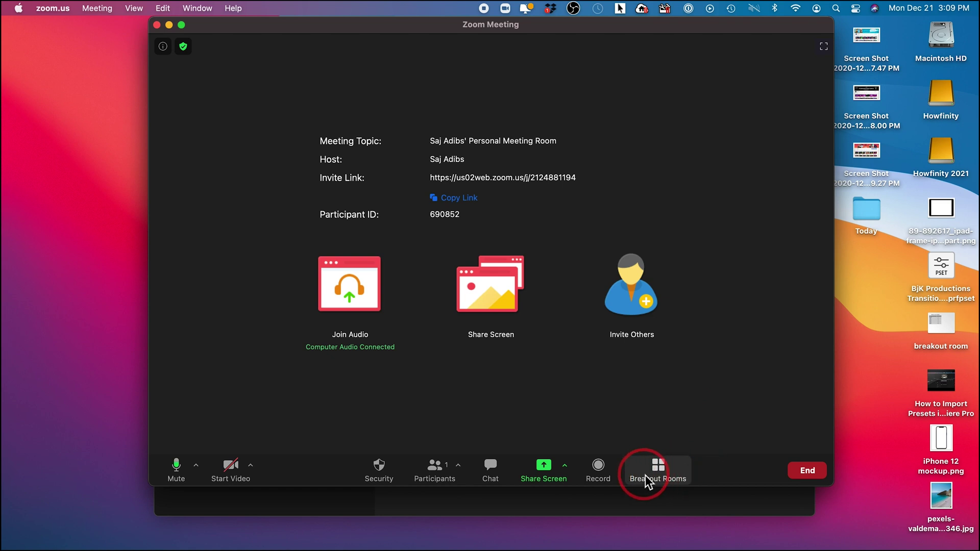
- Open the meeting's breakout rooms, examine the participant, auto-close and countdown options, and close the breakout rooms window
click(660, 475)
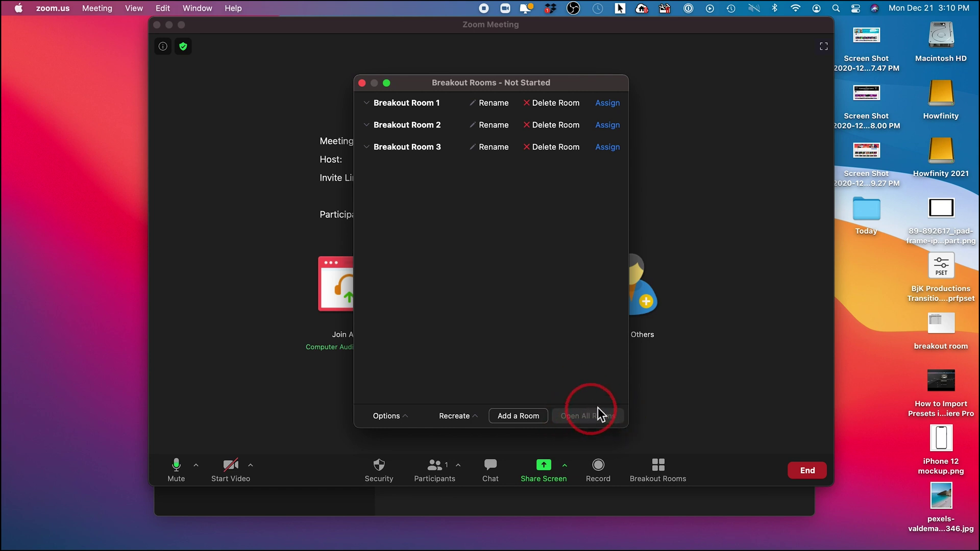
click(395, 424)
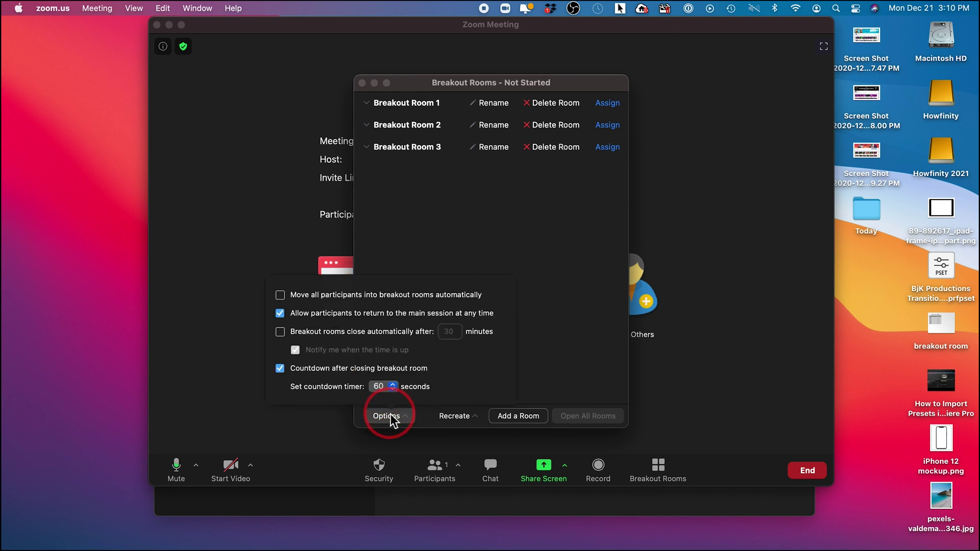
click(589, 317)
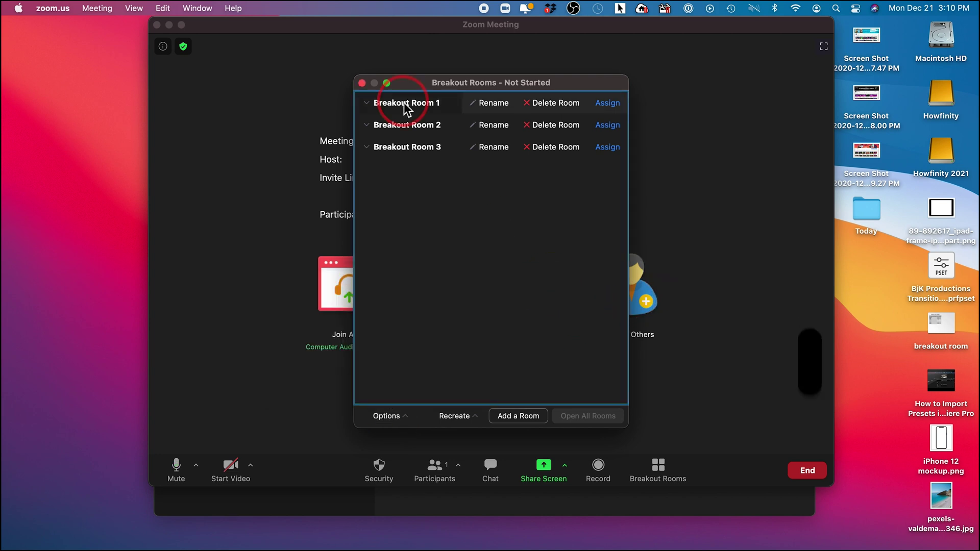
click(361, 83)
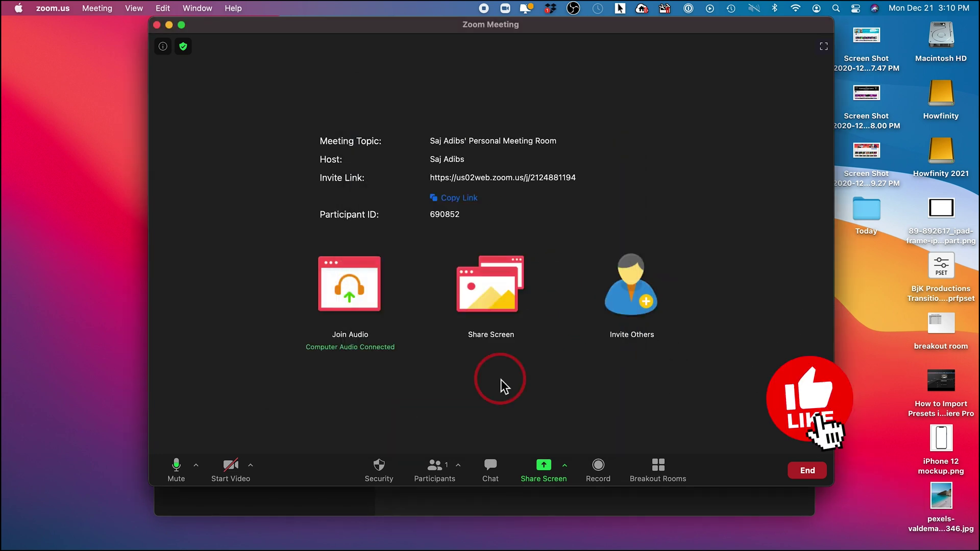